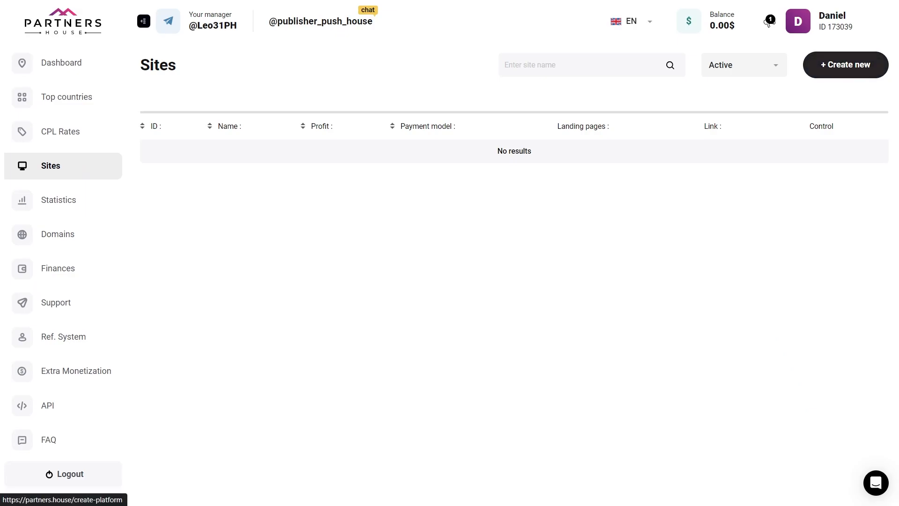
left_click(842, 61)
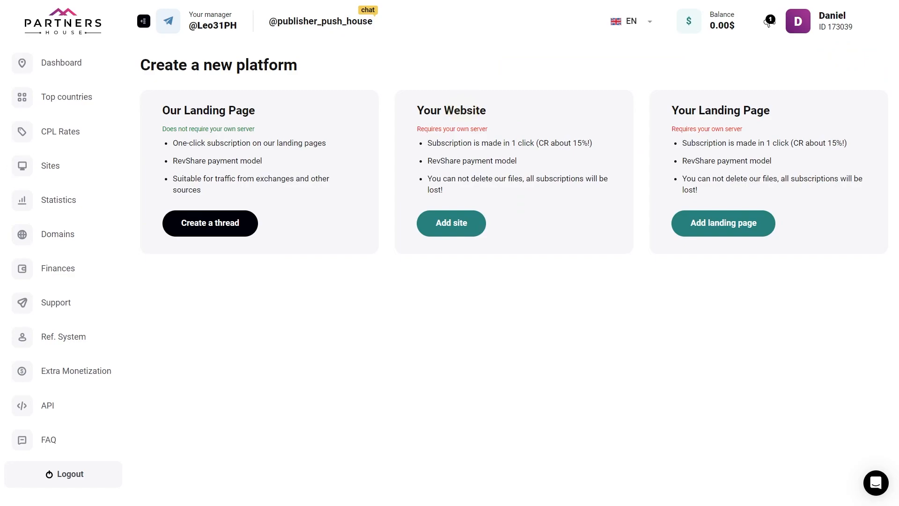
left_click(447, 223)
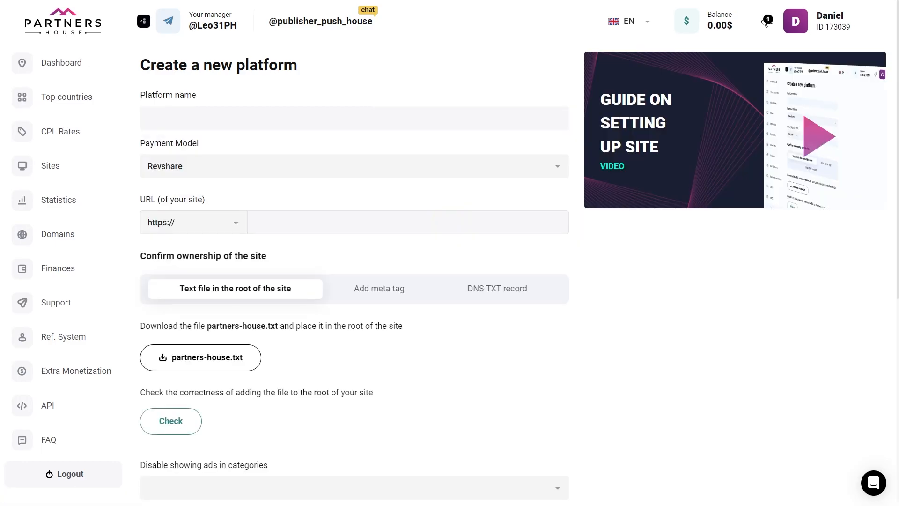
left_click(305, 117)
type("Site 1")
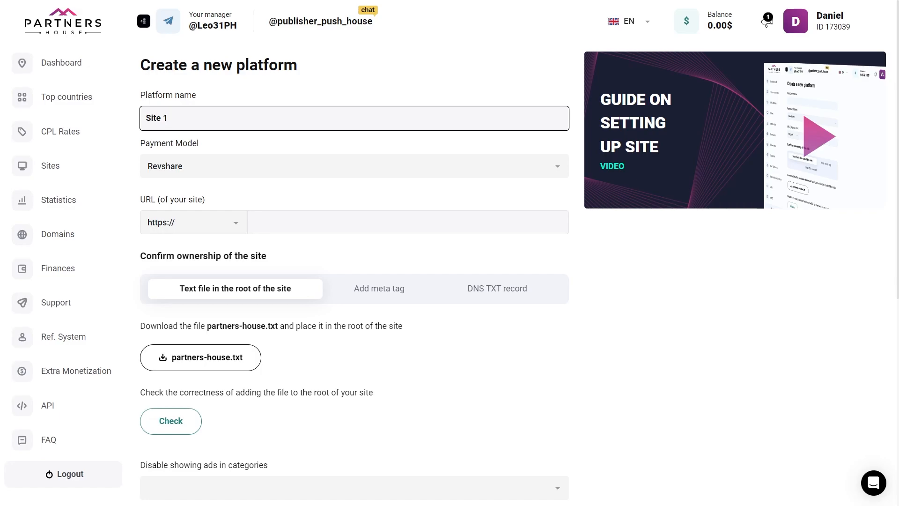
left_click(352, 222)
type("www.pushhousetest.space/")
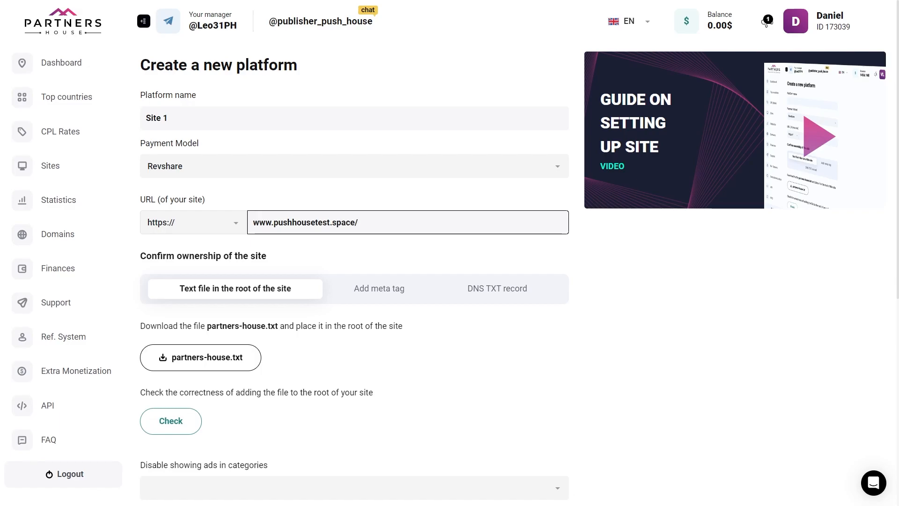
Download the partners-house.txt ownership file for text-file verification and open it from the downloads list
left_click(221, 287)
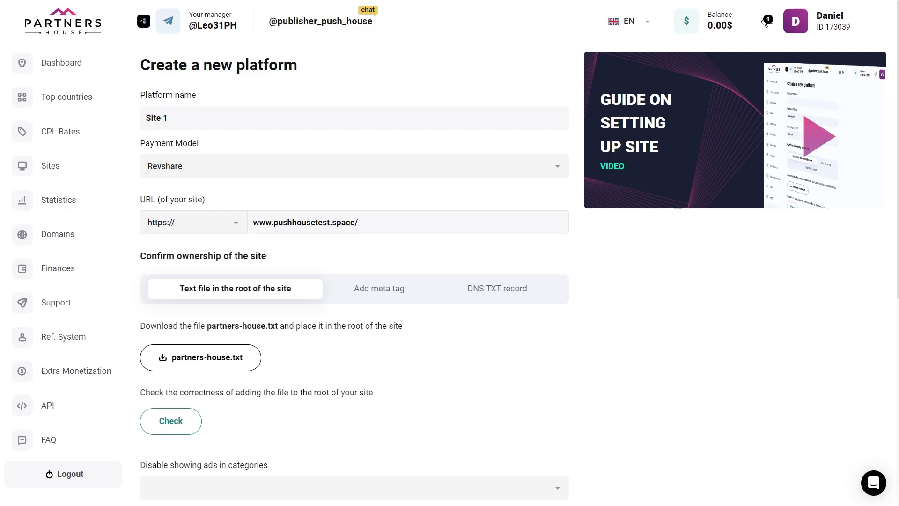
left_click(224, 357)
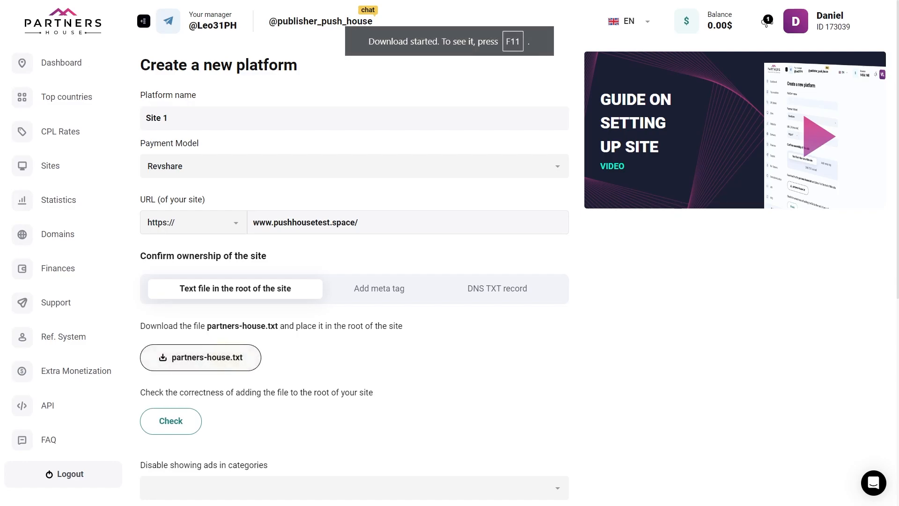
key("ctrl+j")
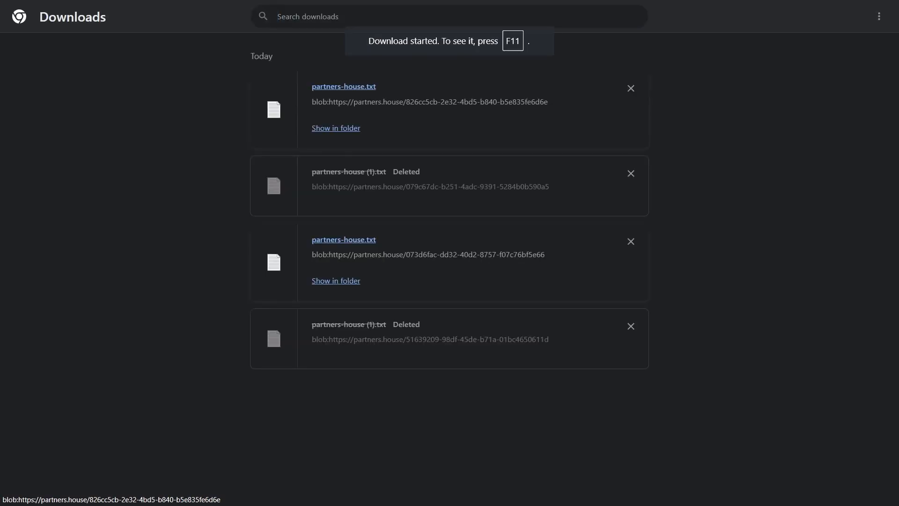
left_click(353, 86)
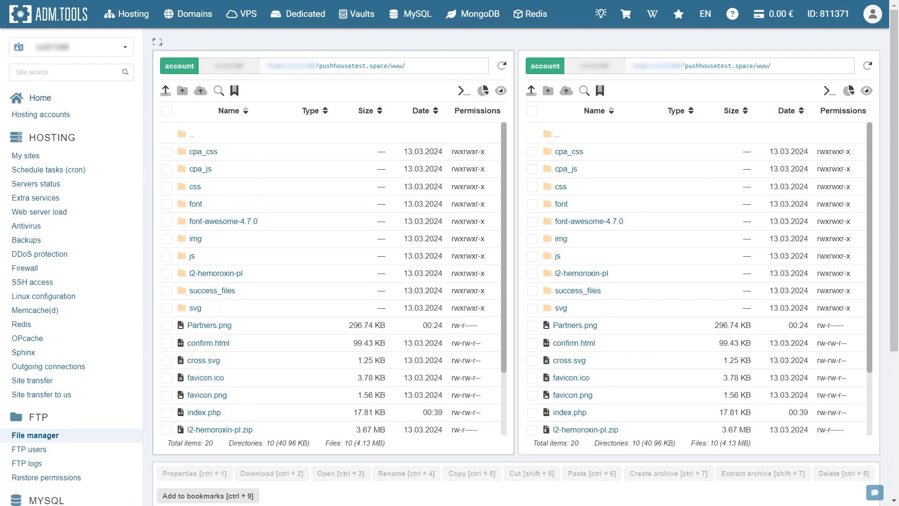
Upload partners-house.txt to the pushhousetest.space www folder in the hosting file manager and run the ownership check in Partners House
left_click(165, 90)
double_click(171, 102)
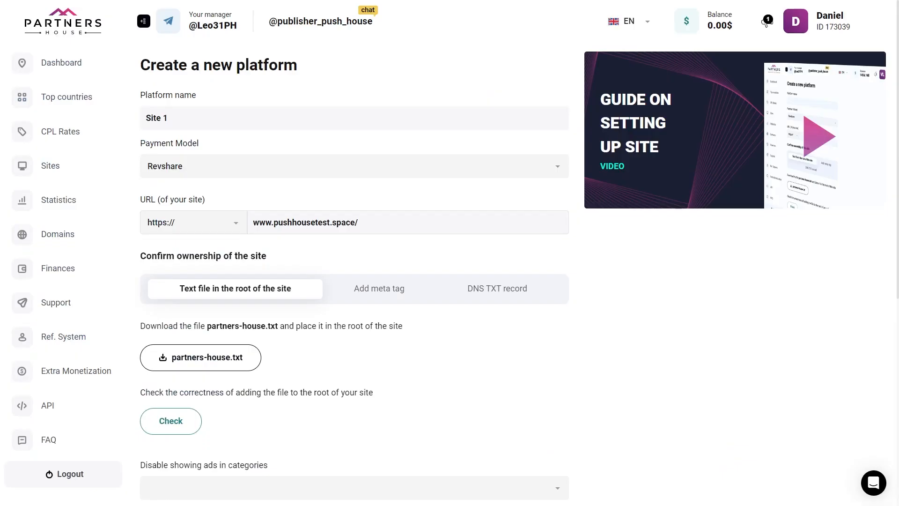
left_click(182, 421)
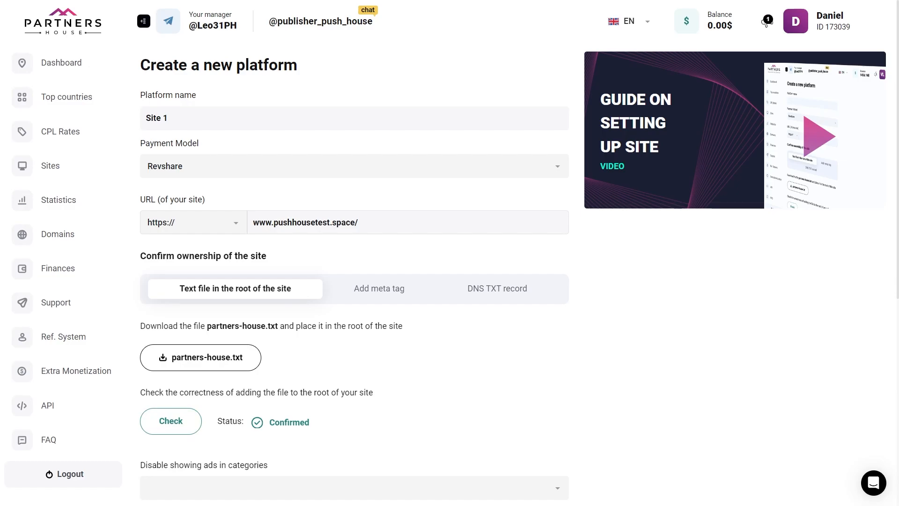
Save the platform and switch its ad format from Native Web Push to 2Click Push, showing the 2Click Push settings
scroll(766, 24, "down", 7)
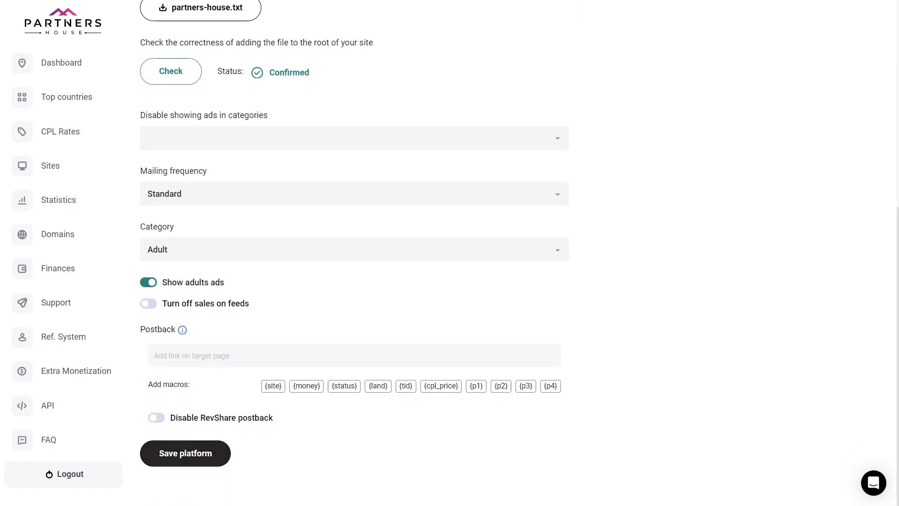
left_click(195, 454)
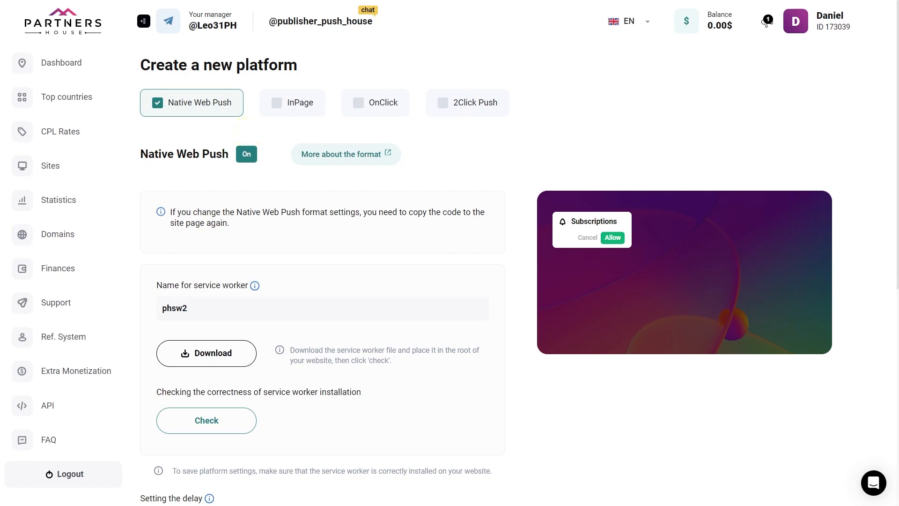
left_click(157, 103)
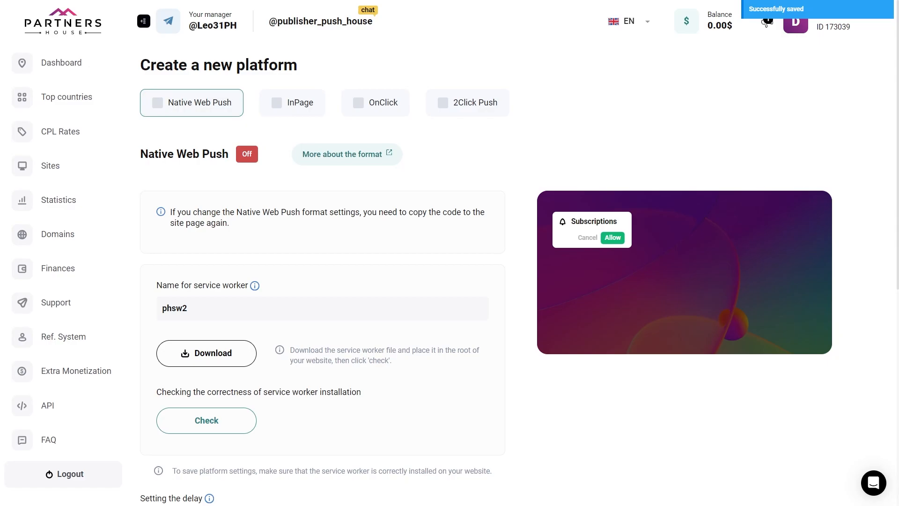
left_click(442, 102)
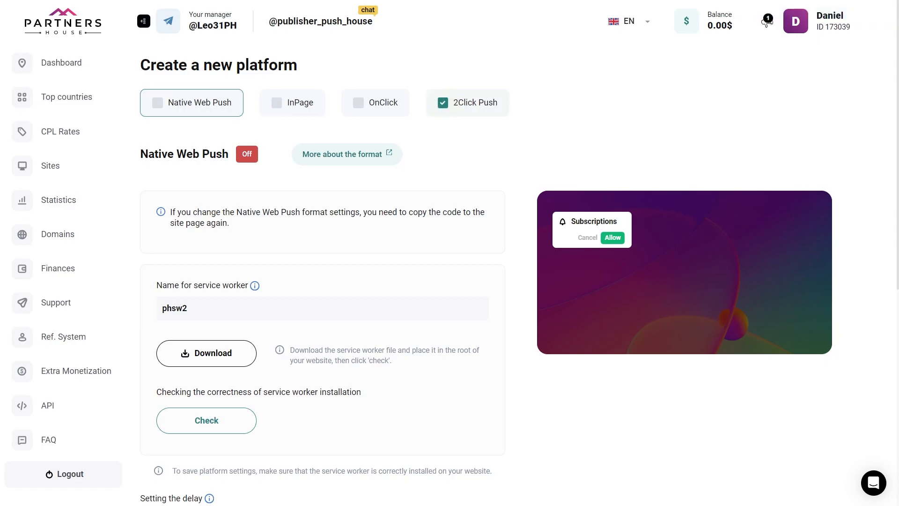
left_click(465, 101)
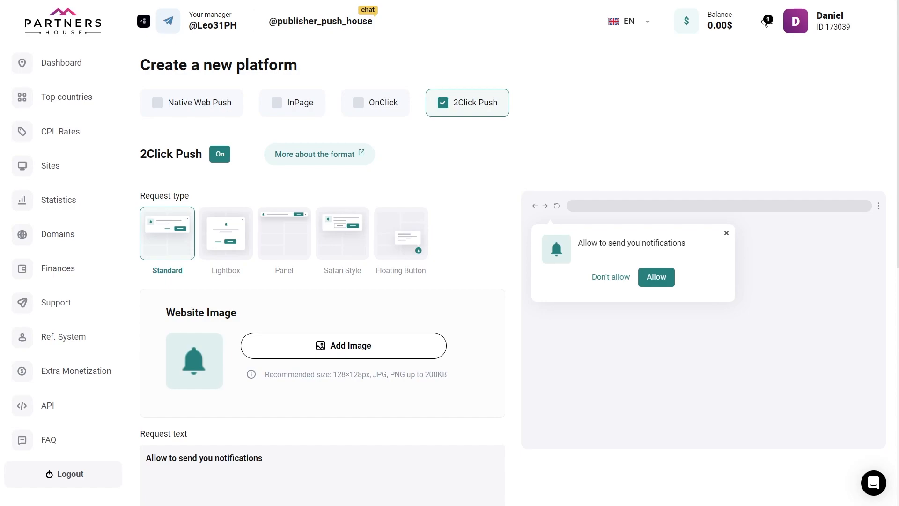
Preview the Standard, Panel, Safari Style and Floating Button request types and choose Lightbox
left_click(610, 183)
left_click(167, 244)
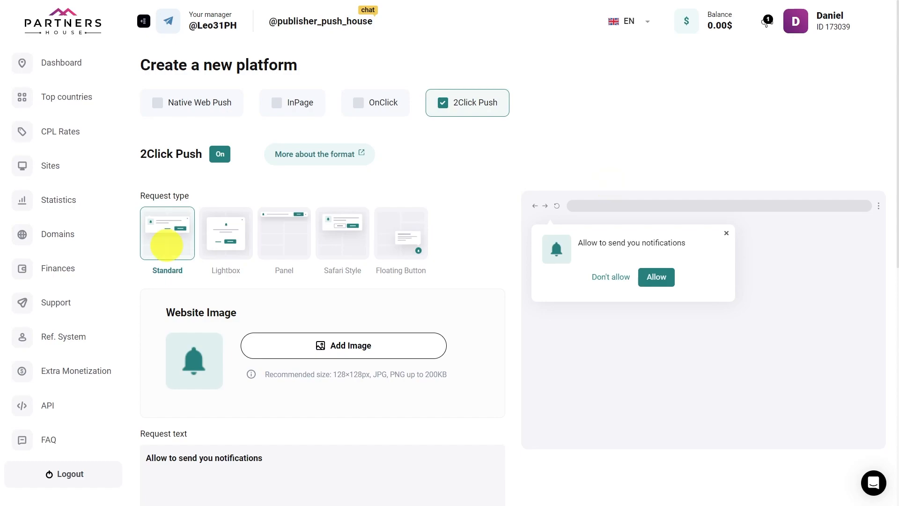
left_click(226, 236)
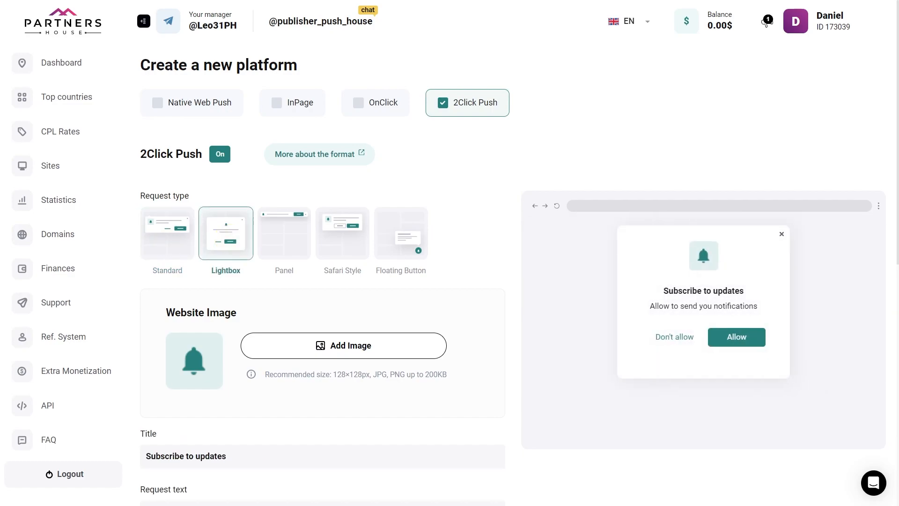
left_click(286, 243)
left_click(341, 241)
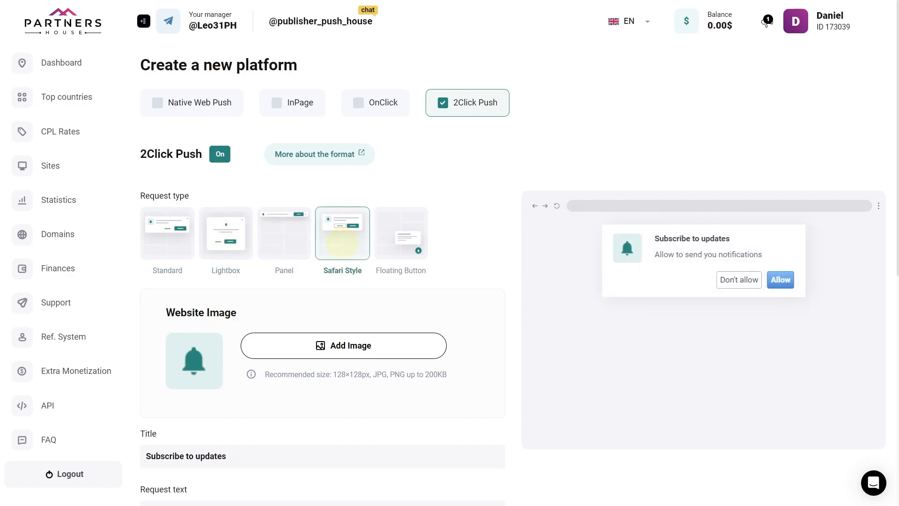
left_click(401, 240)
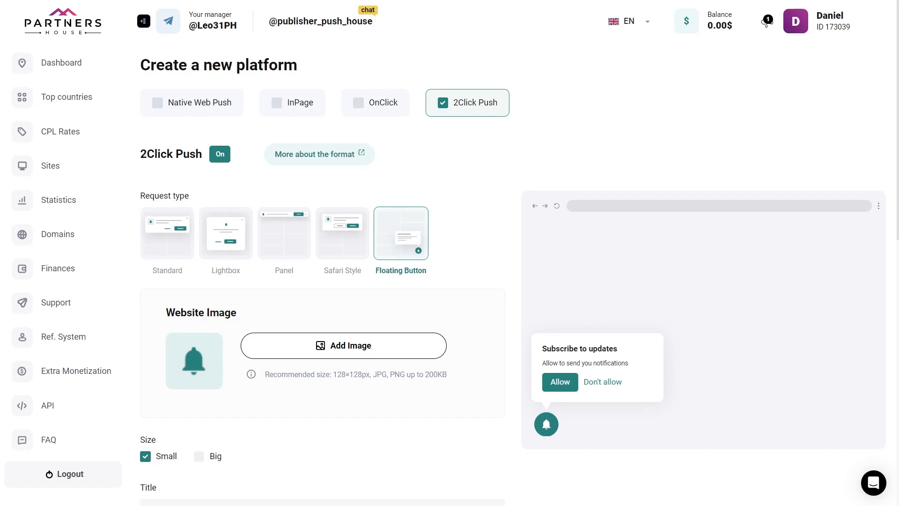
left_click(230, 233)
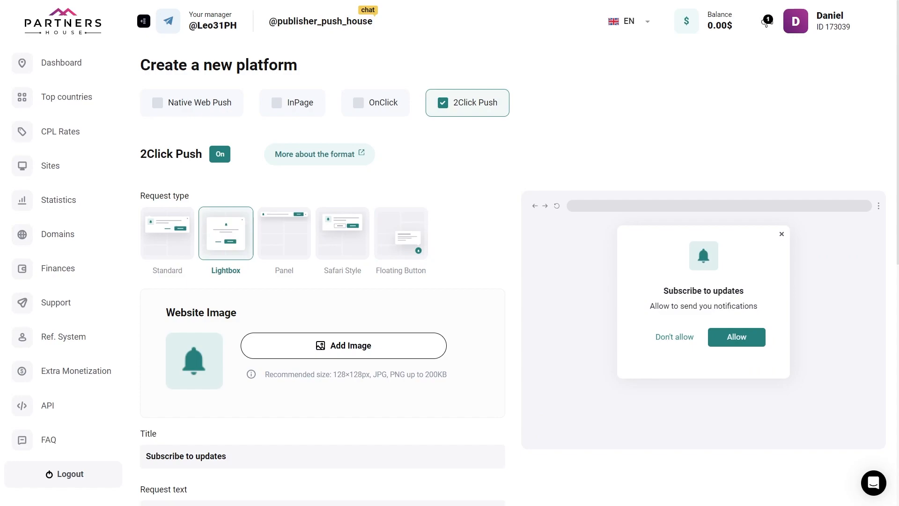
Add the round Partners logo as the website image of the subscription request
left_click(367, 345)
double_click(212, 108)
left_click_drag(558, 142, 616, 83)
left_click(343, 410)
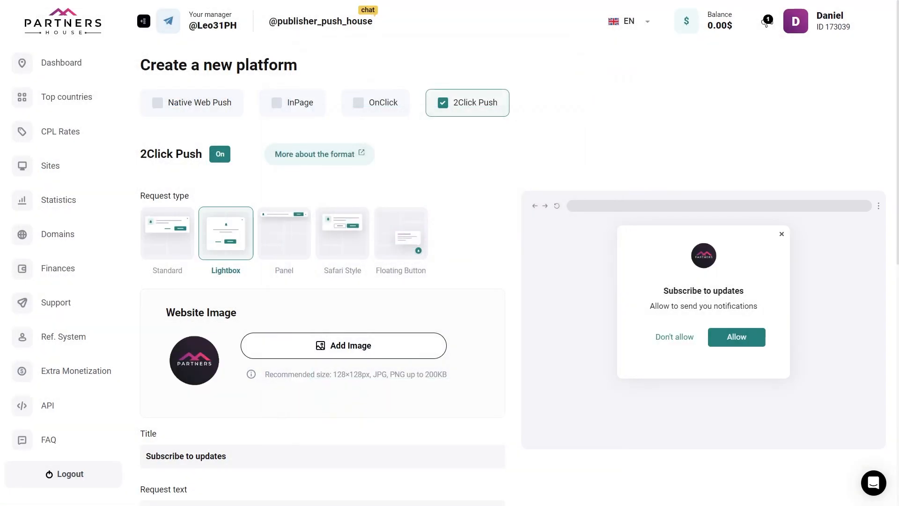
Shorten the subscription request's title to "Subscribe"
scroll(766, 21, "down", 4)
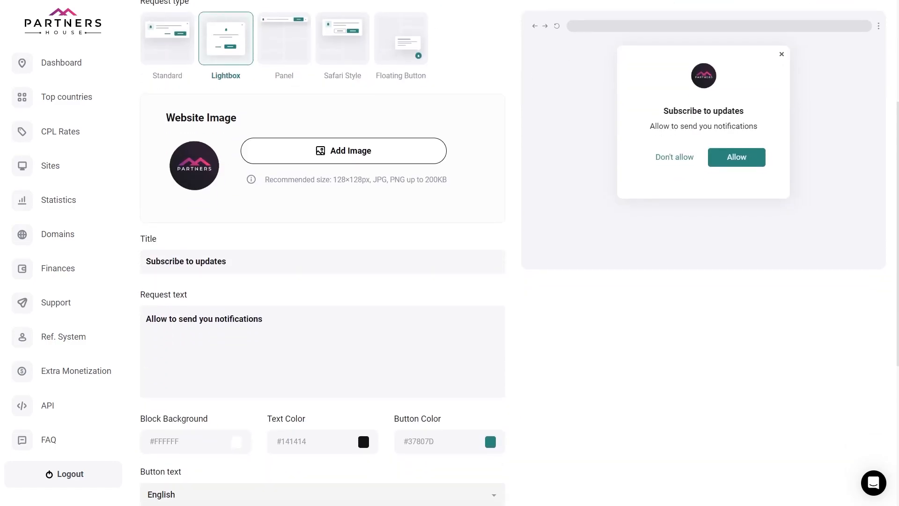
left_click_drag(226, 261, 185, 260)
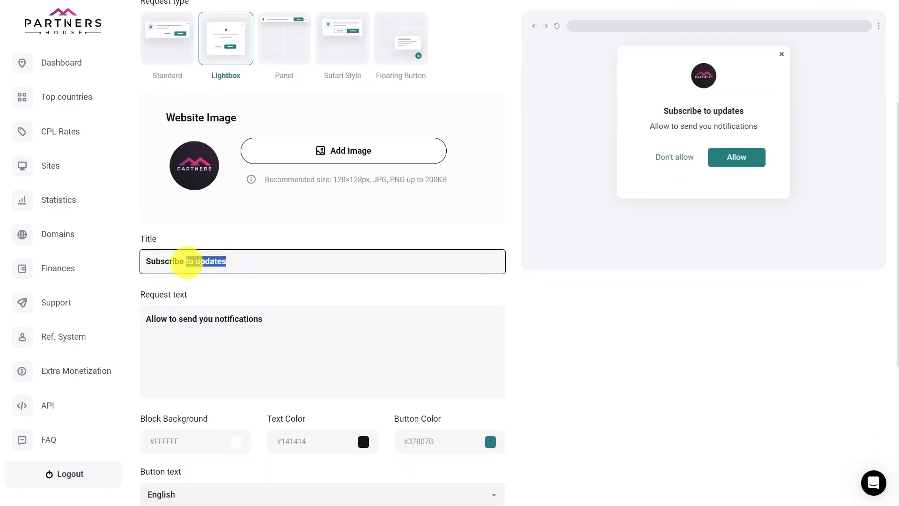
key("BackSpace")
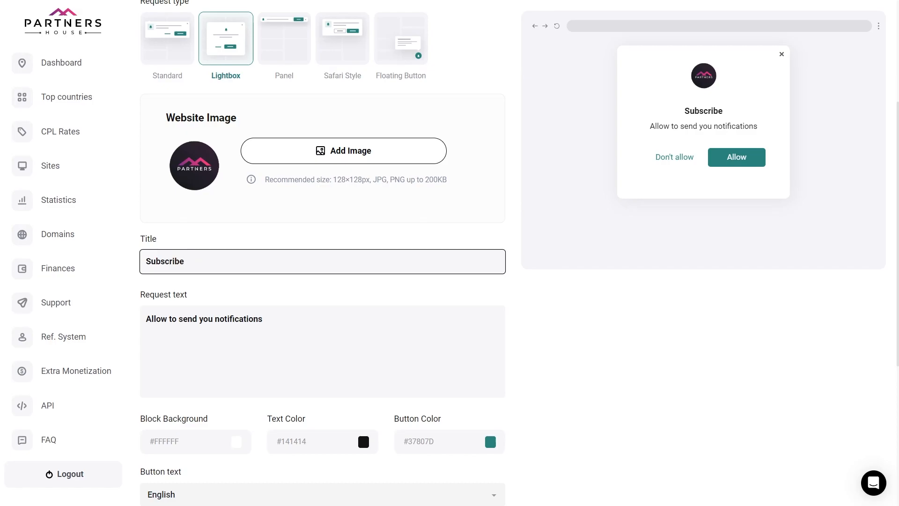
left_click(326, 323)
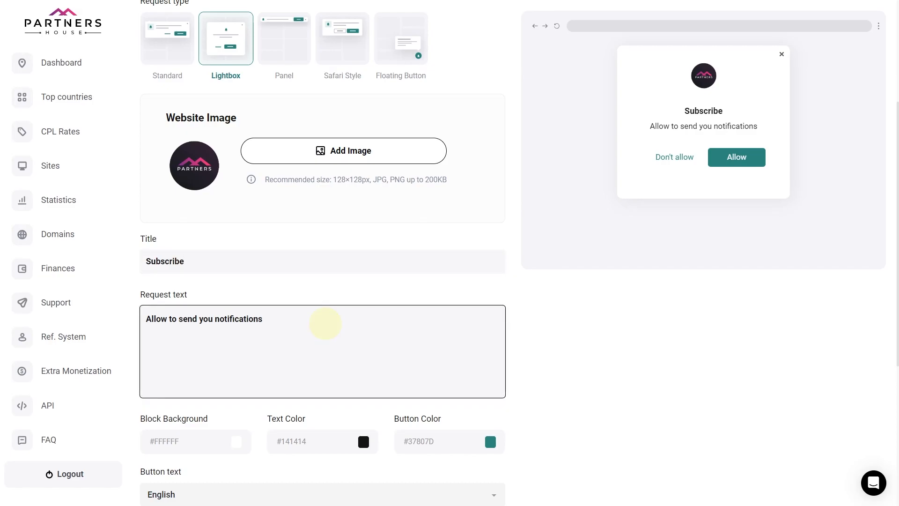
Set the text color of the subscription request to red, #FF0000
scroll(322, 281, "down", 5)
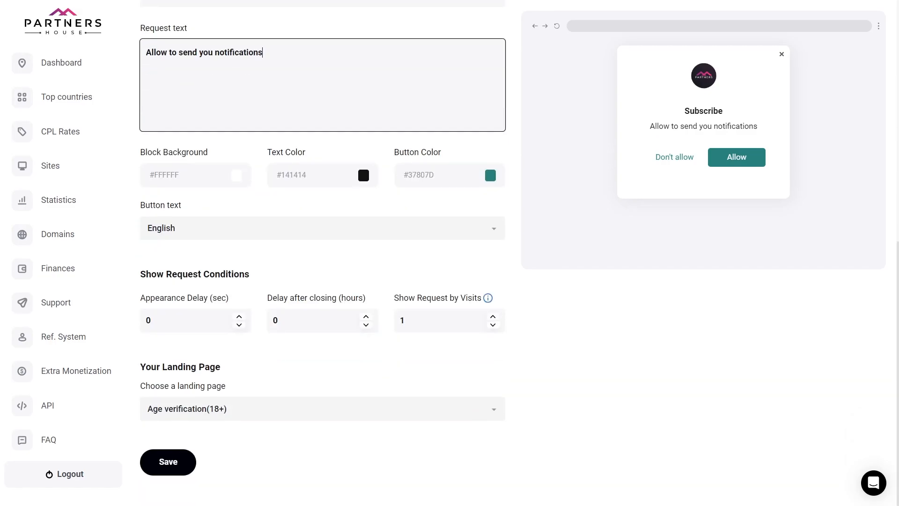
left_click(195, 141)
left_click(322, 147)
left_click(424, 151)
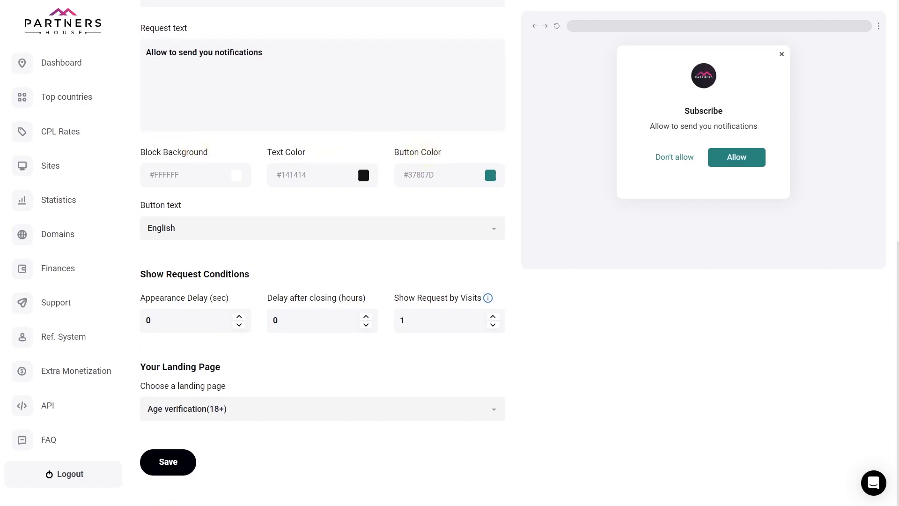
left_click(363, 175)
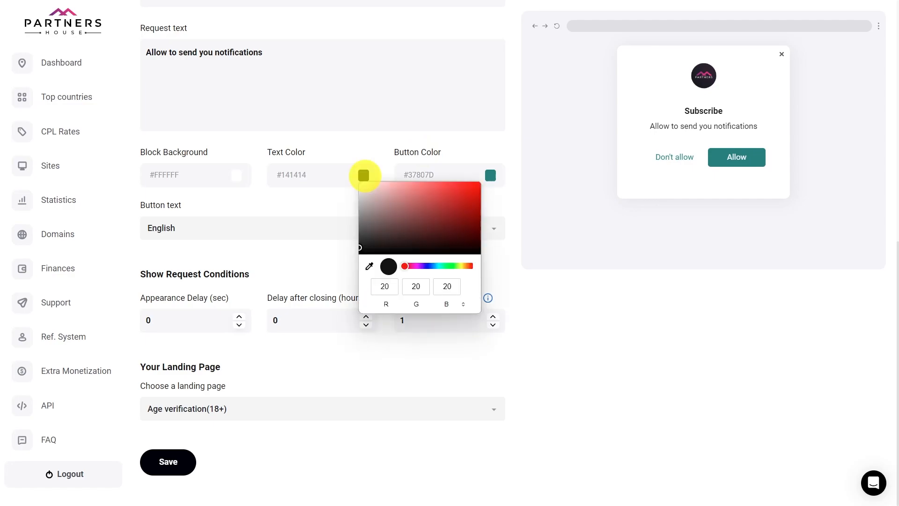
left_click_drag(408, 233, 488, 174)
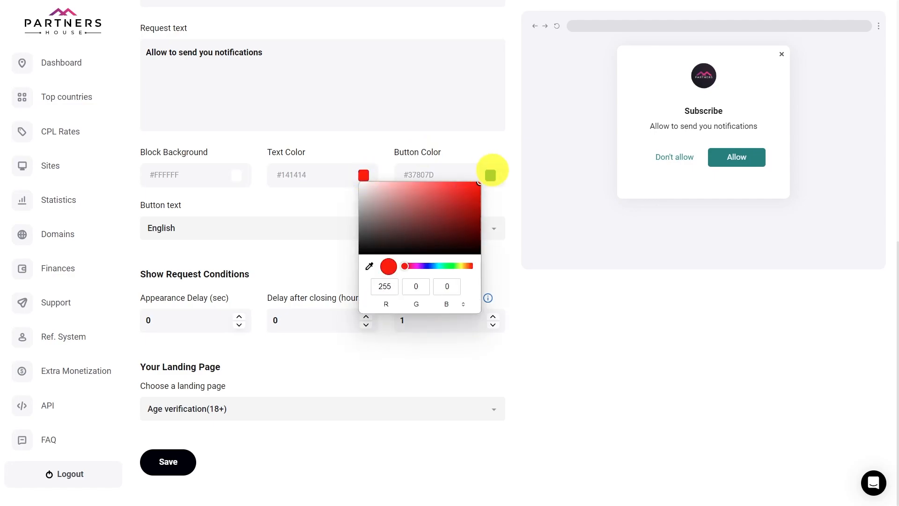
left_click(520, 279)
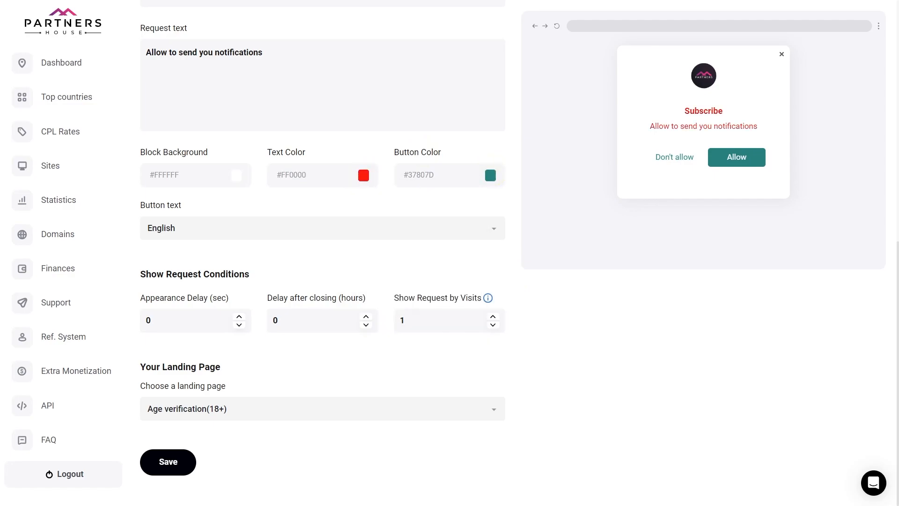
Look through the button text languages and select English
left_click(696, 77)
left_click(488, 226)
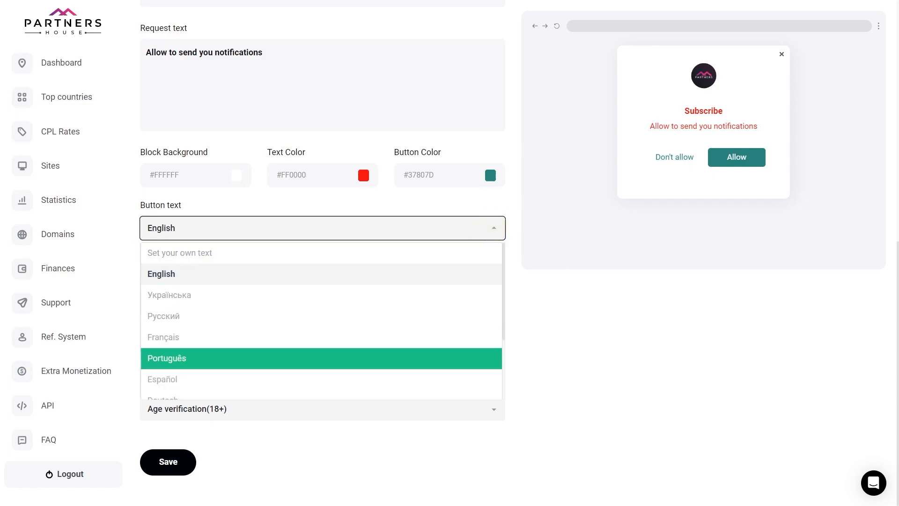
left_click(378, 270)
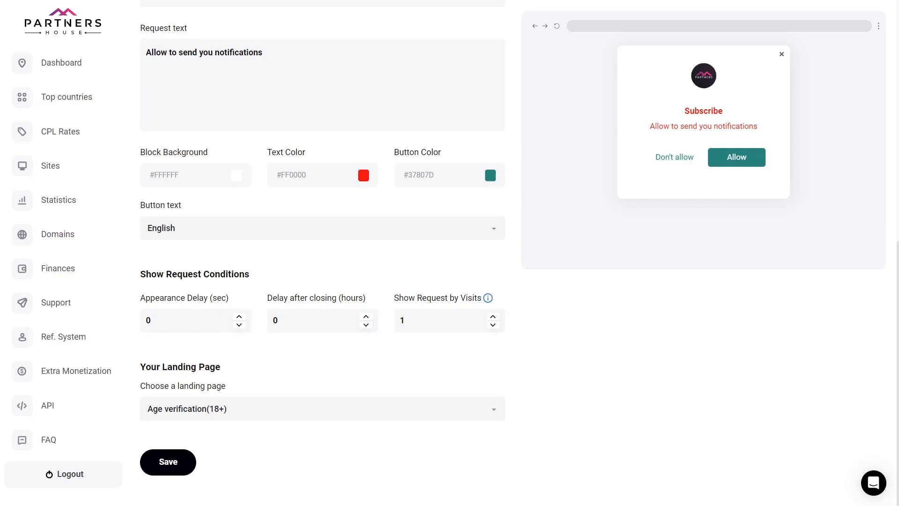
Set the appearance delay in the show request conditions to 5 seconds
left_click(215, 276)
left_click(199, 297)
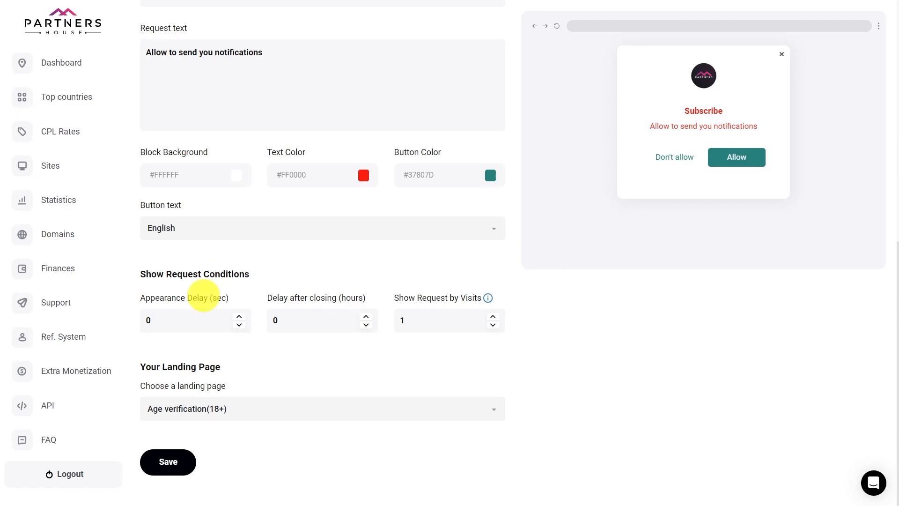
left_click(325, 295)
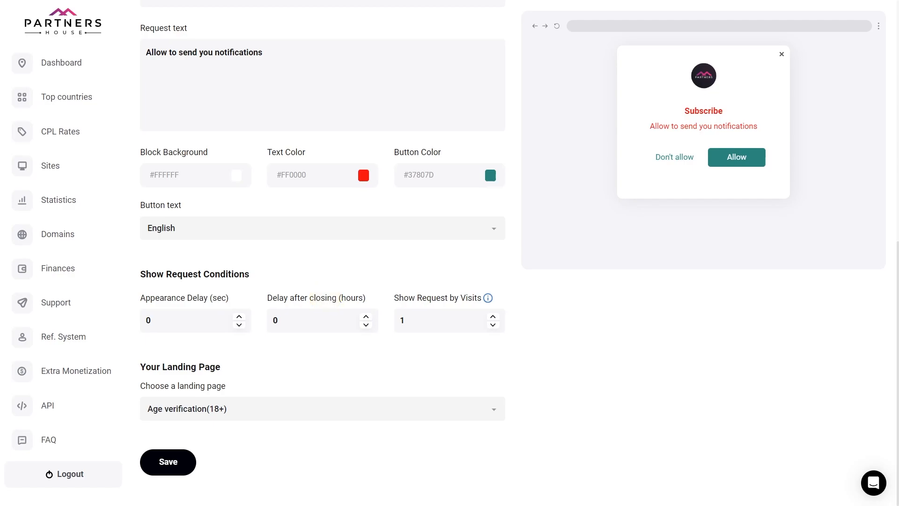
left_click(457, 294)
double_click(195, 321)
type("5")
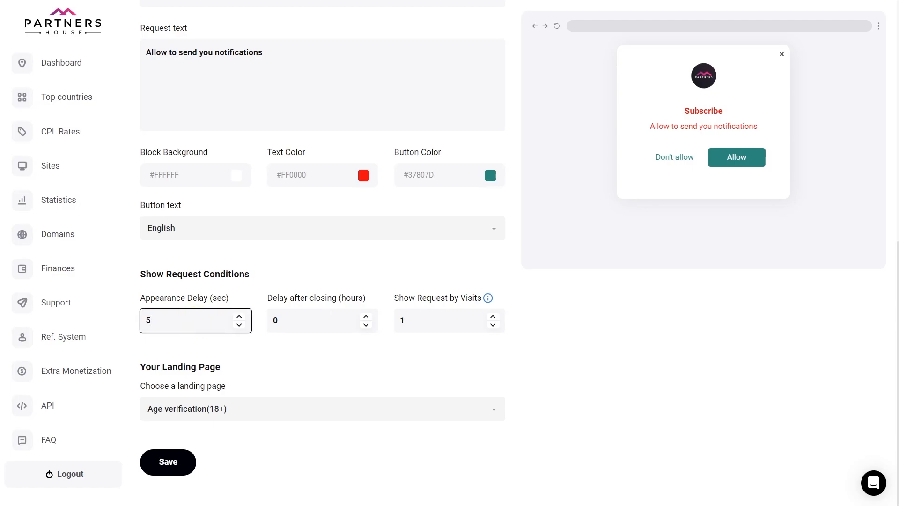
Preview the Video landing page, close the preview and save the subscription format settings with Age verification(18+) still chosen
left_click(487, 407)
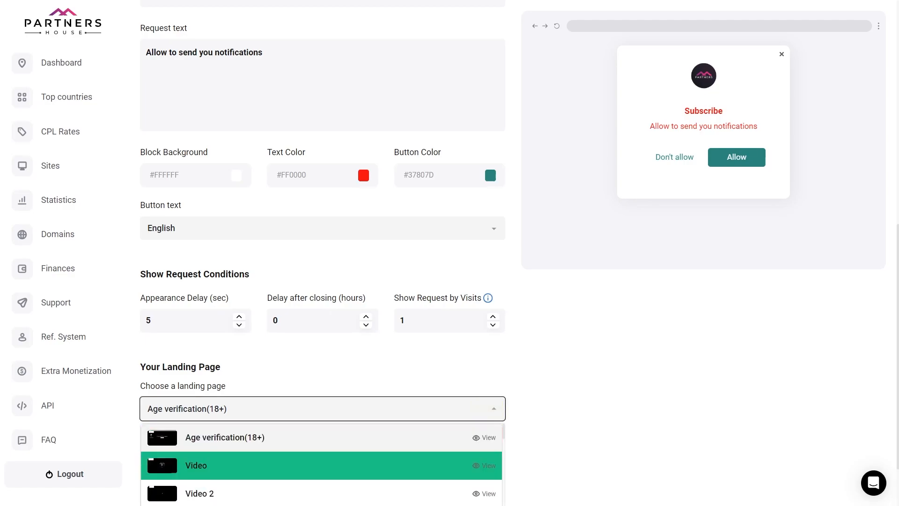
left_click(484, 465)
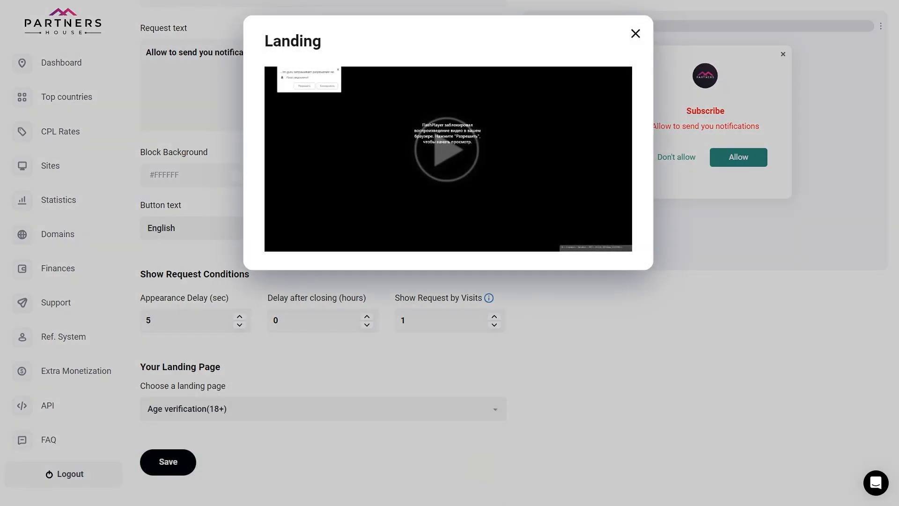
key("Escape")
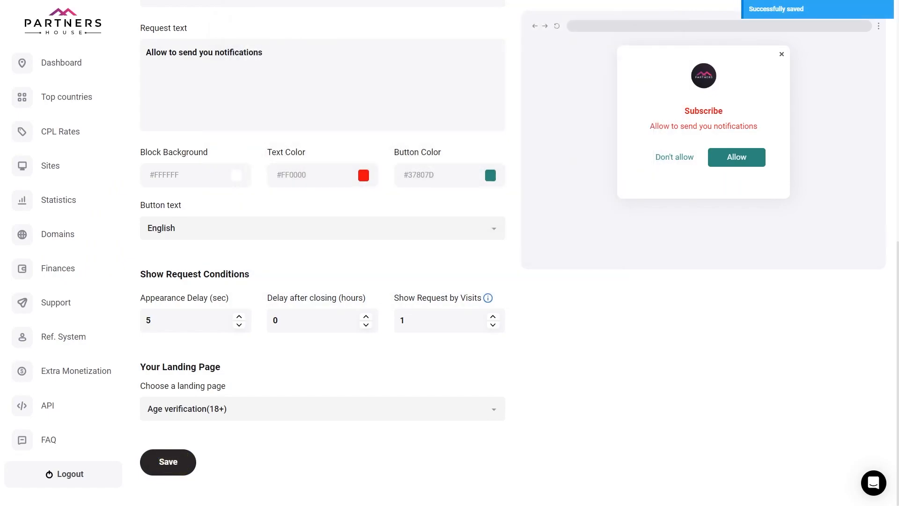
Get the integration code for Site 1 from the Sites list and copy the script
left_click(73, 170)
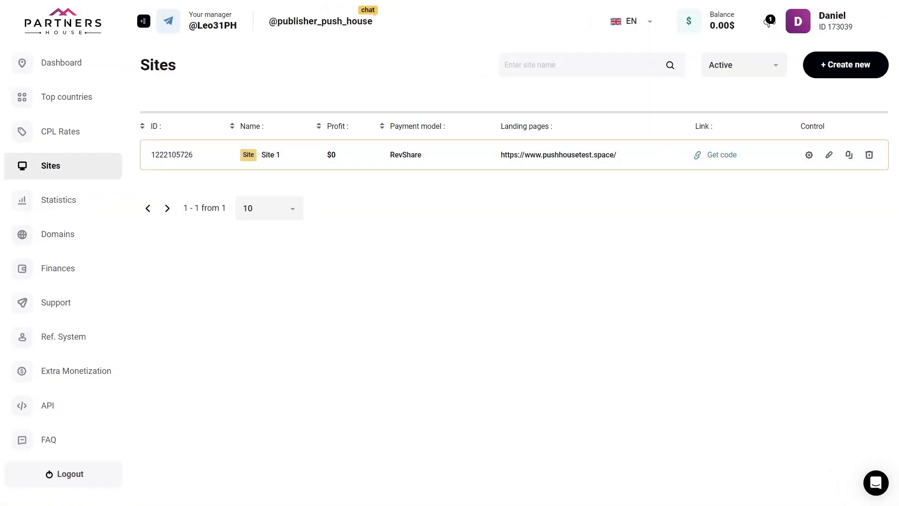
left_click(722, 155)
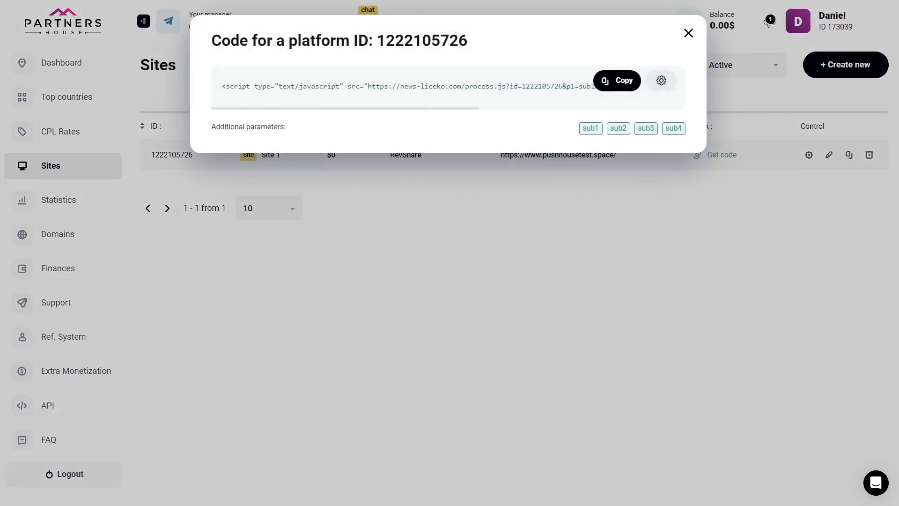
left_click(621, 81)
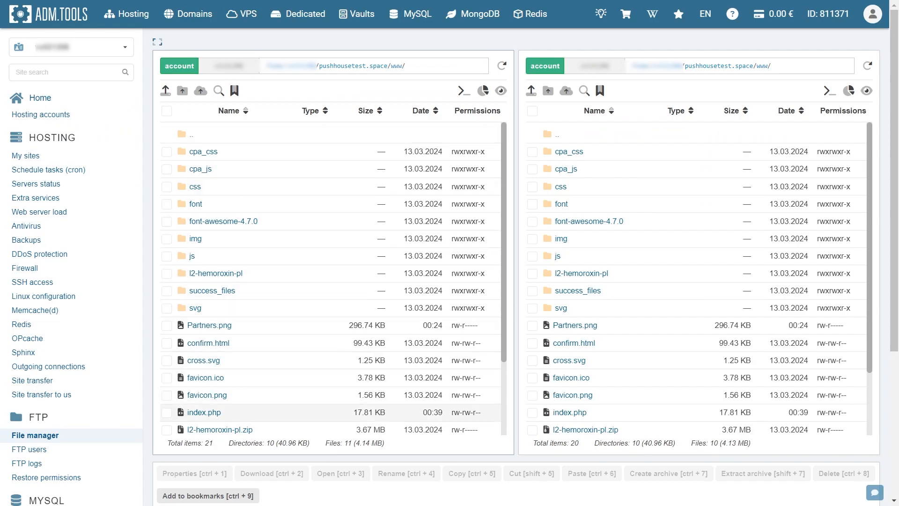
In the ADM.TOOLS file manager, open index.php for editing and place the cursor at the end of line 87, before the closing head tag
left_click(204, 413)
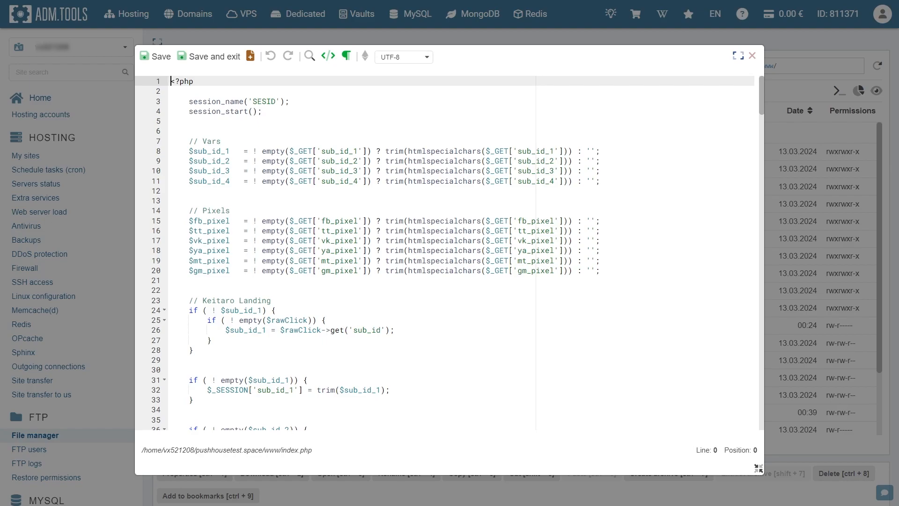
scroll(447, 253, "down", 13)
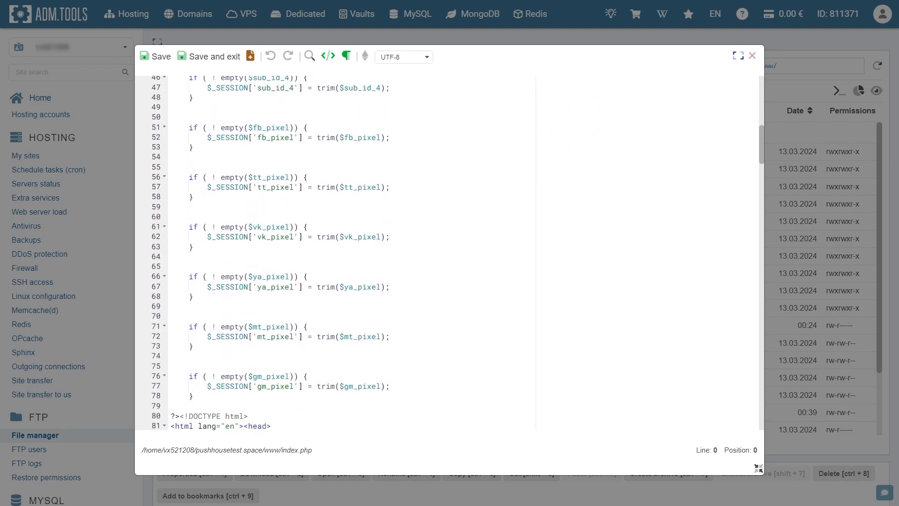
scroll(257, 187, "down", 1)
left_click(257, 187)
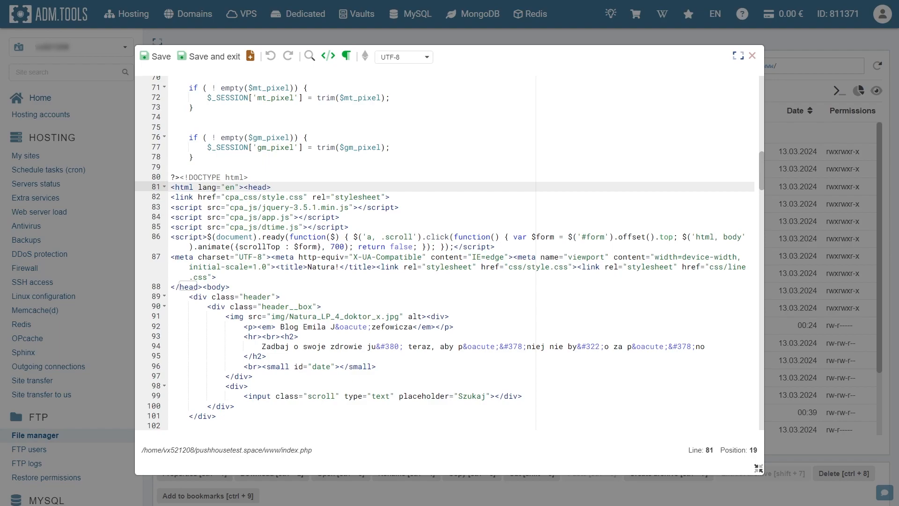
left_click(217, 277)
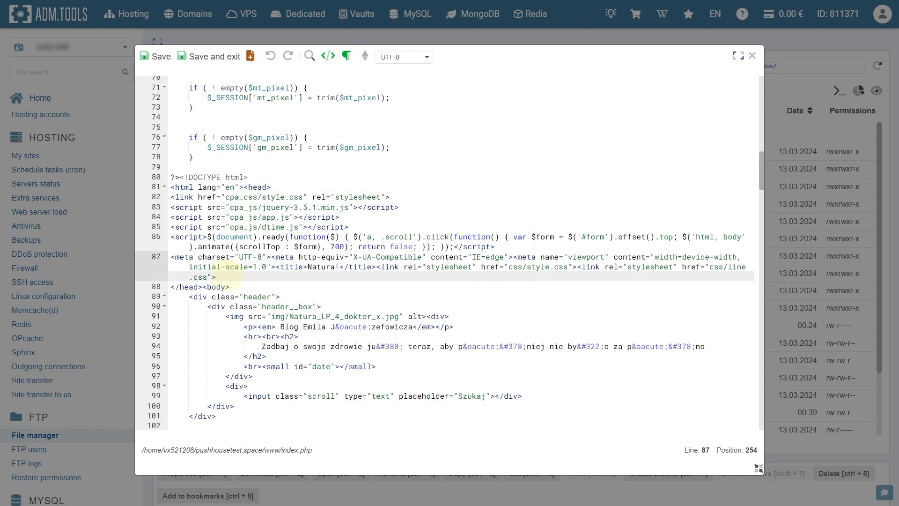
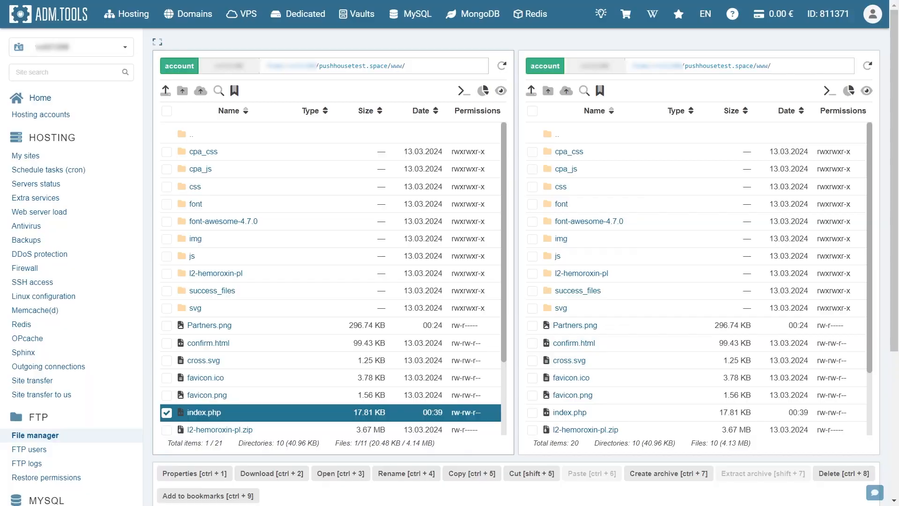
Open pushhousetest.space in a new browser window and maximize the window to check the site's push subscription request
key("ctrl+n")
left_click(281, 39)
type("https://www.pushhousetest.space/")
key("Return")
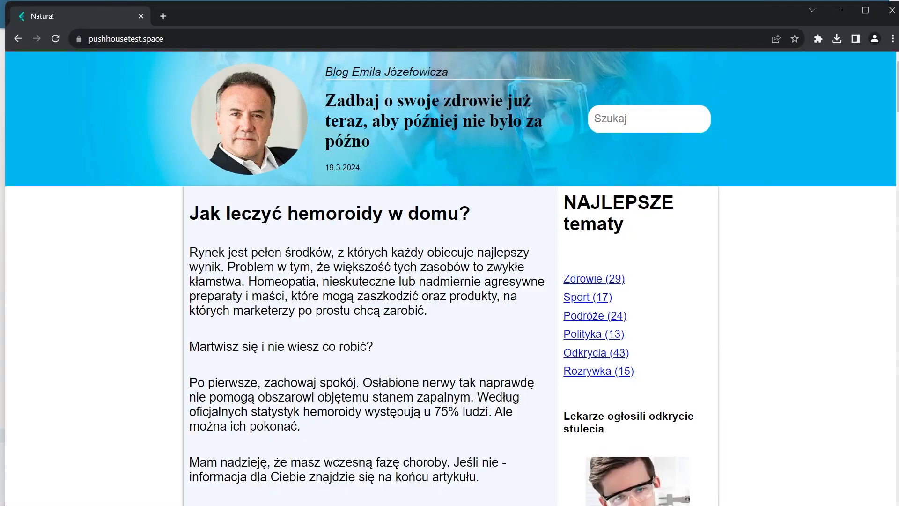
key("super+Up")
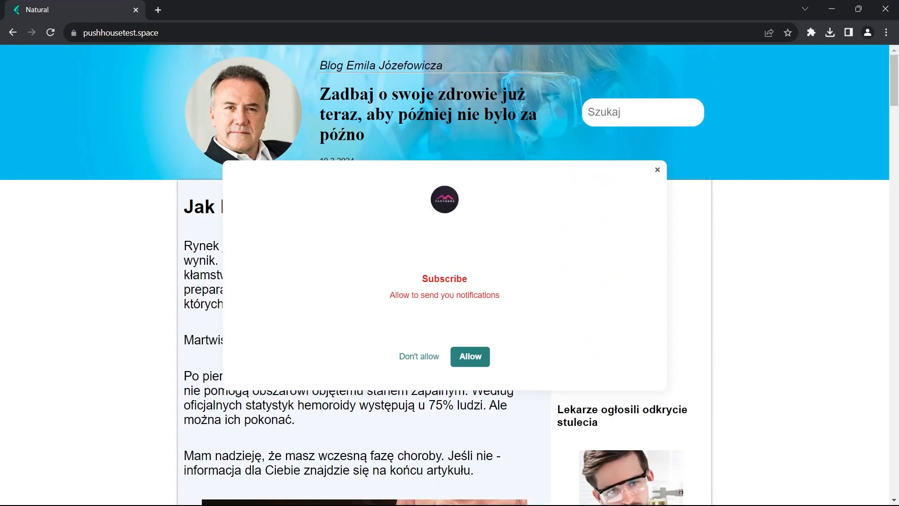